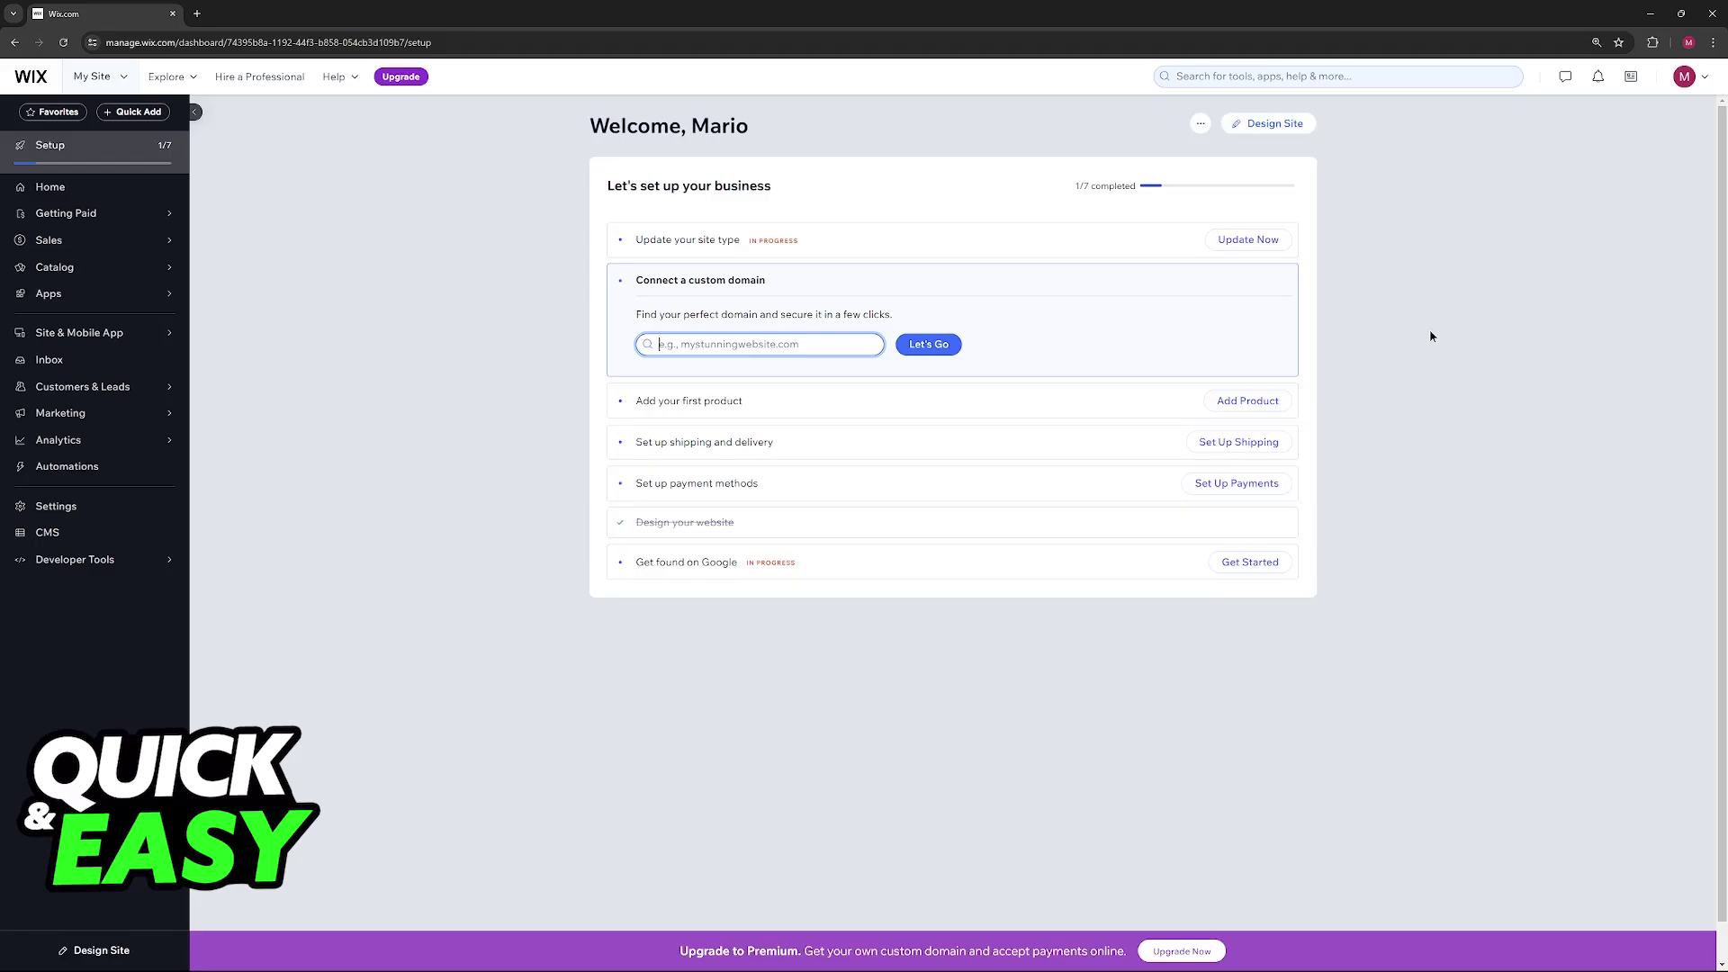
Search the dashboard for 'domain' and open Domains under Tools & Settings
{"action": "left_click_drag", "start_coordinate": [636, 281], "coordinate": [761, 285]}
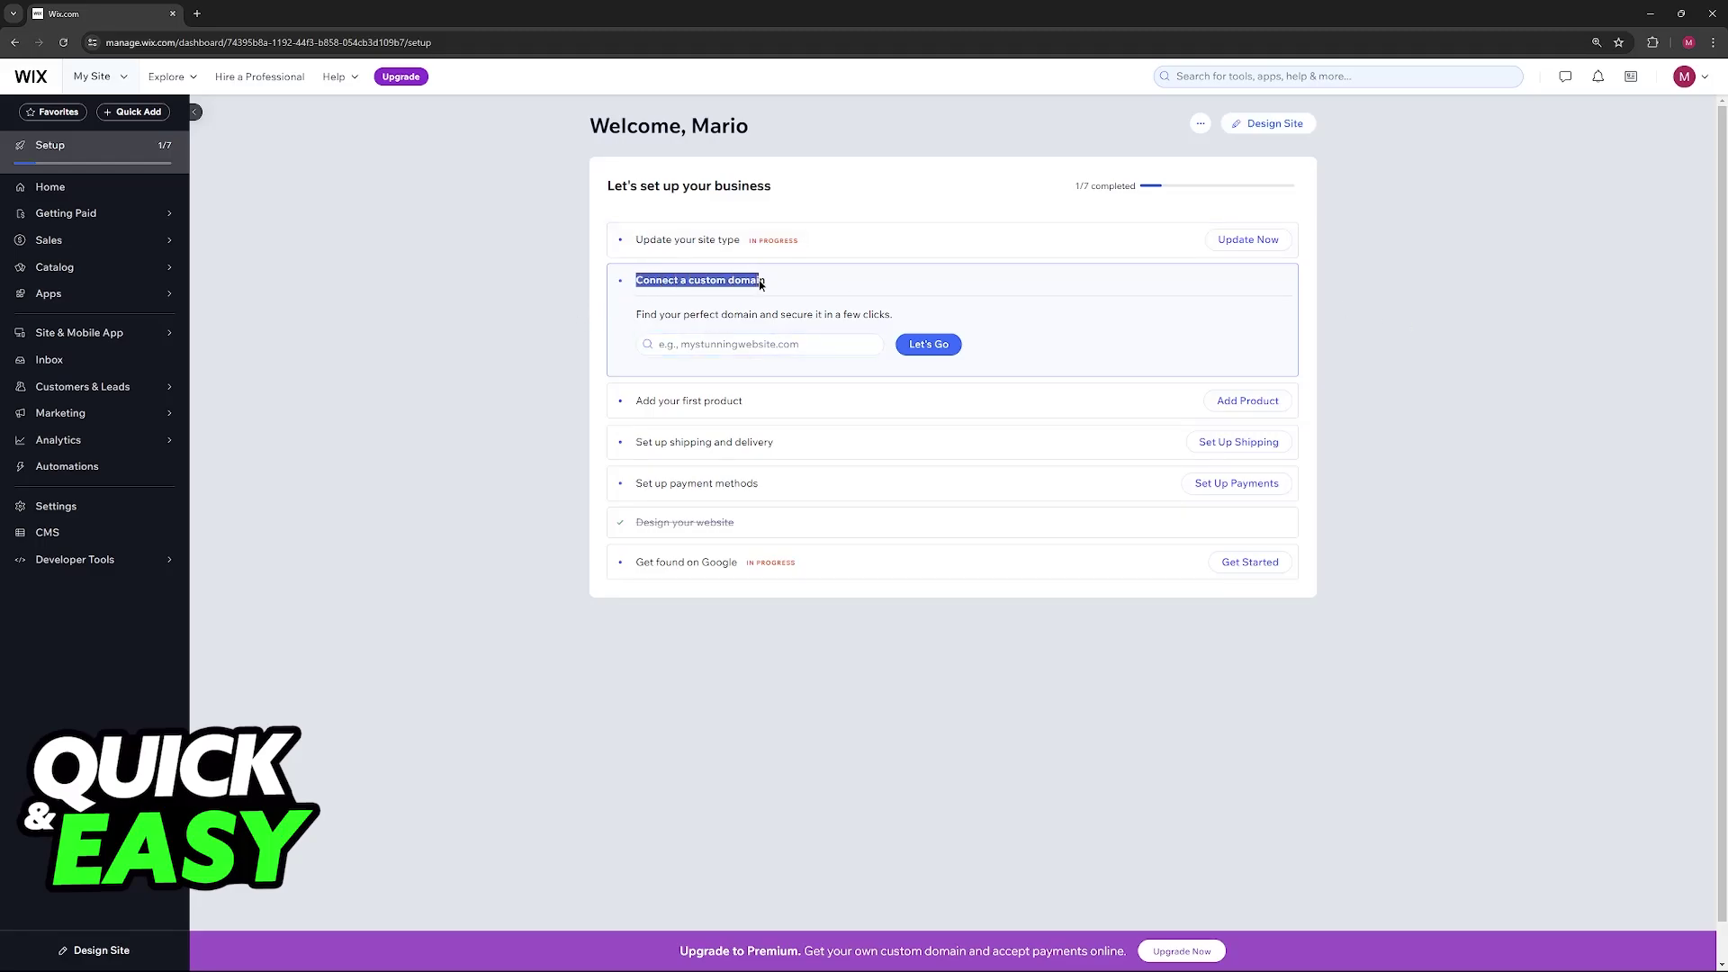
{"action": "left_click", "coordinate": [731, 284]}
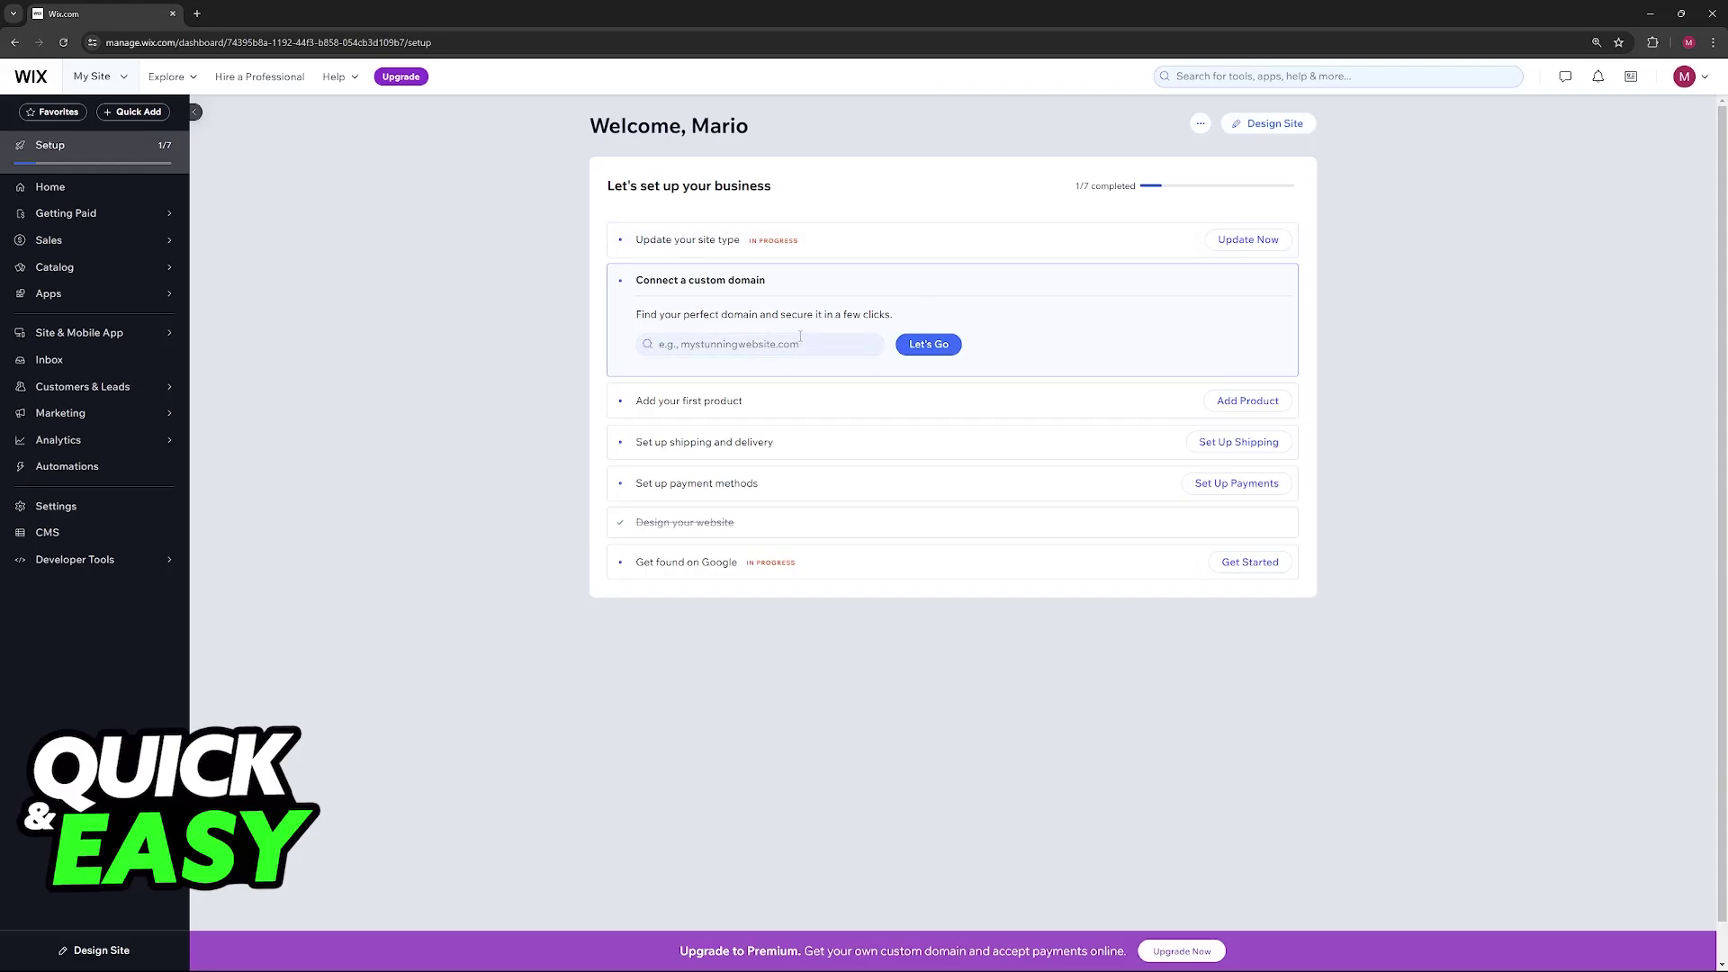
{"action": "left_click", "coordinate": [1275, 76]}
{"action": "type", "text": "domain"}
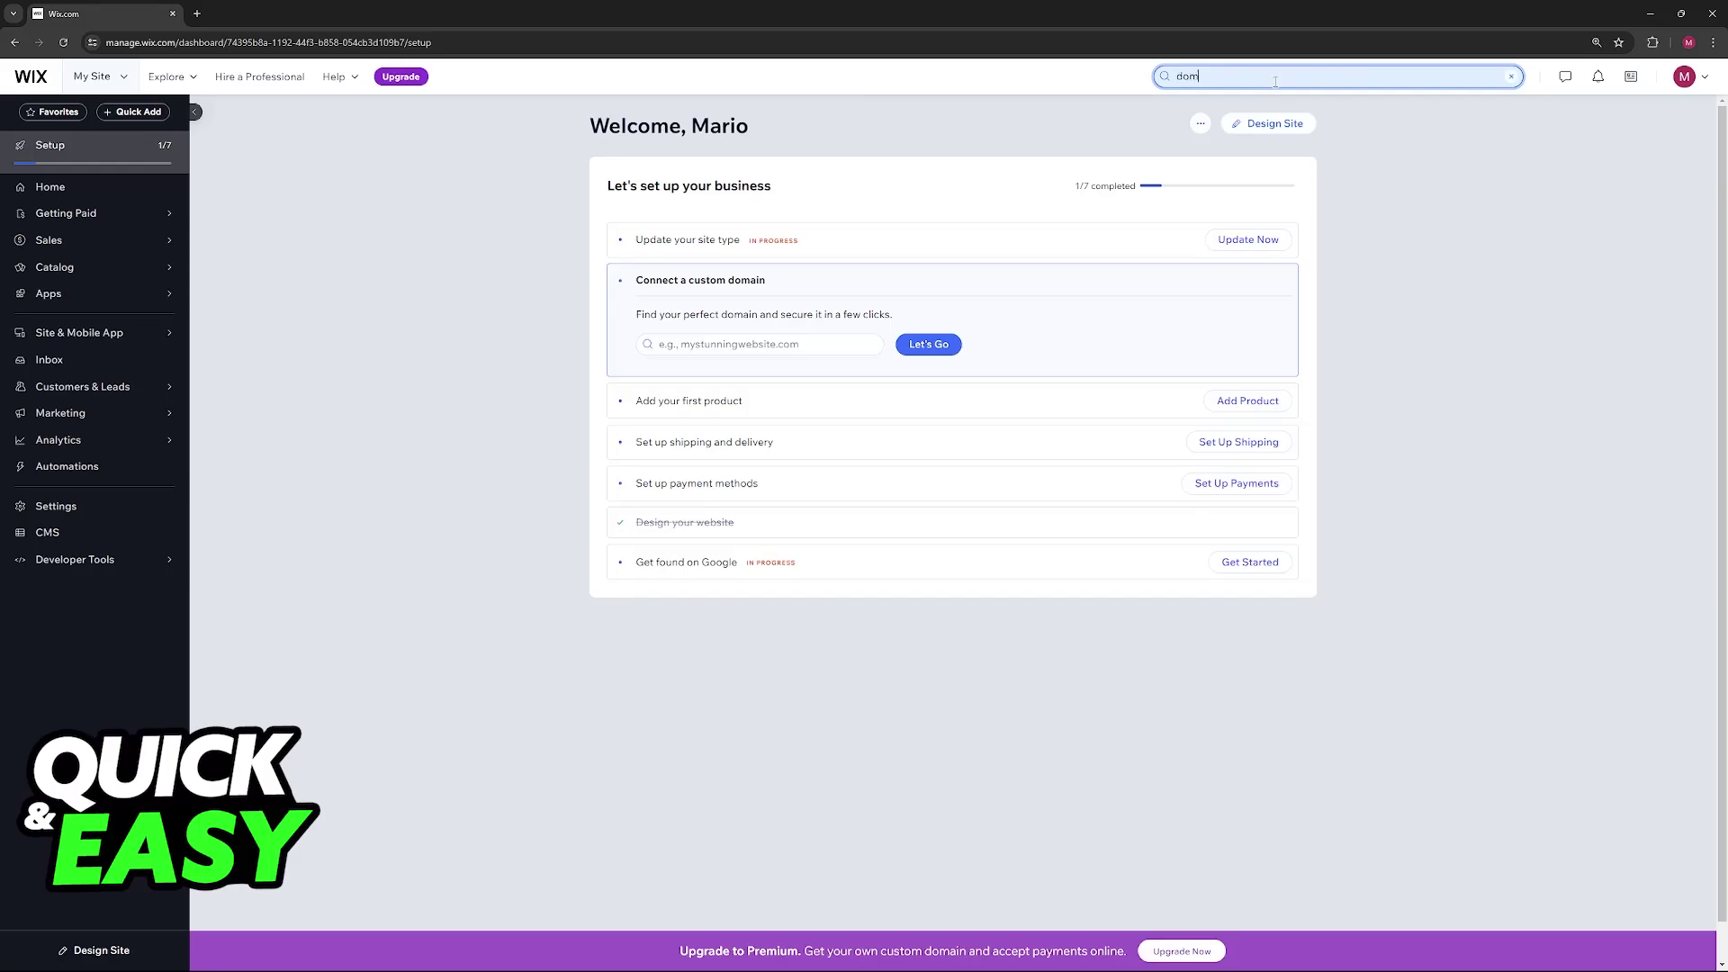
{"action": "left_click", "coordinate": [1141, 84]}
{"action": "left_click", "coordinate": [1245, 77]}
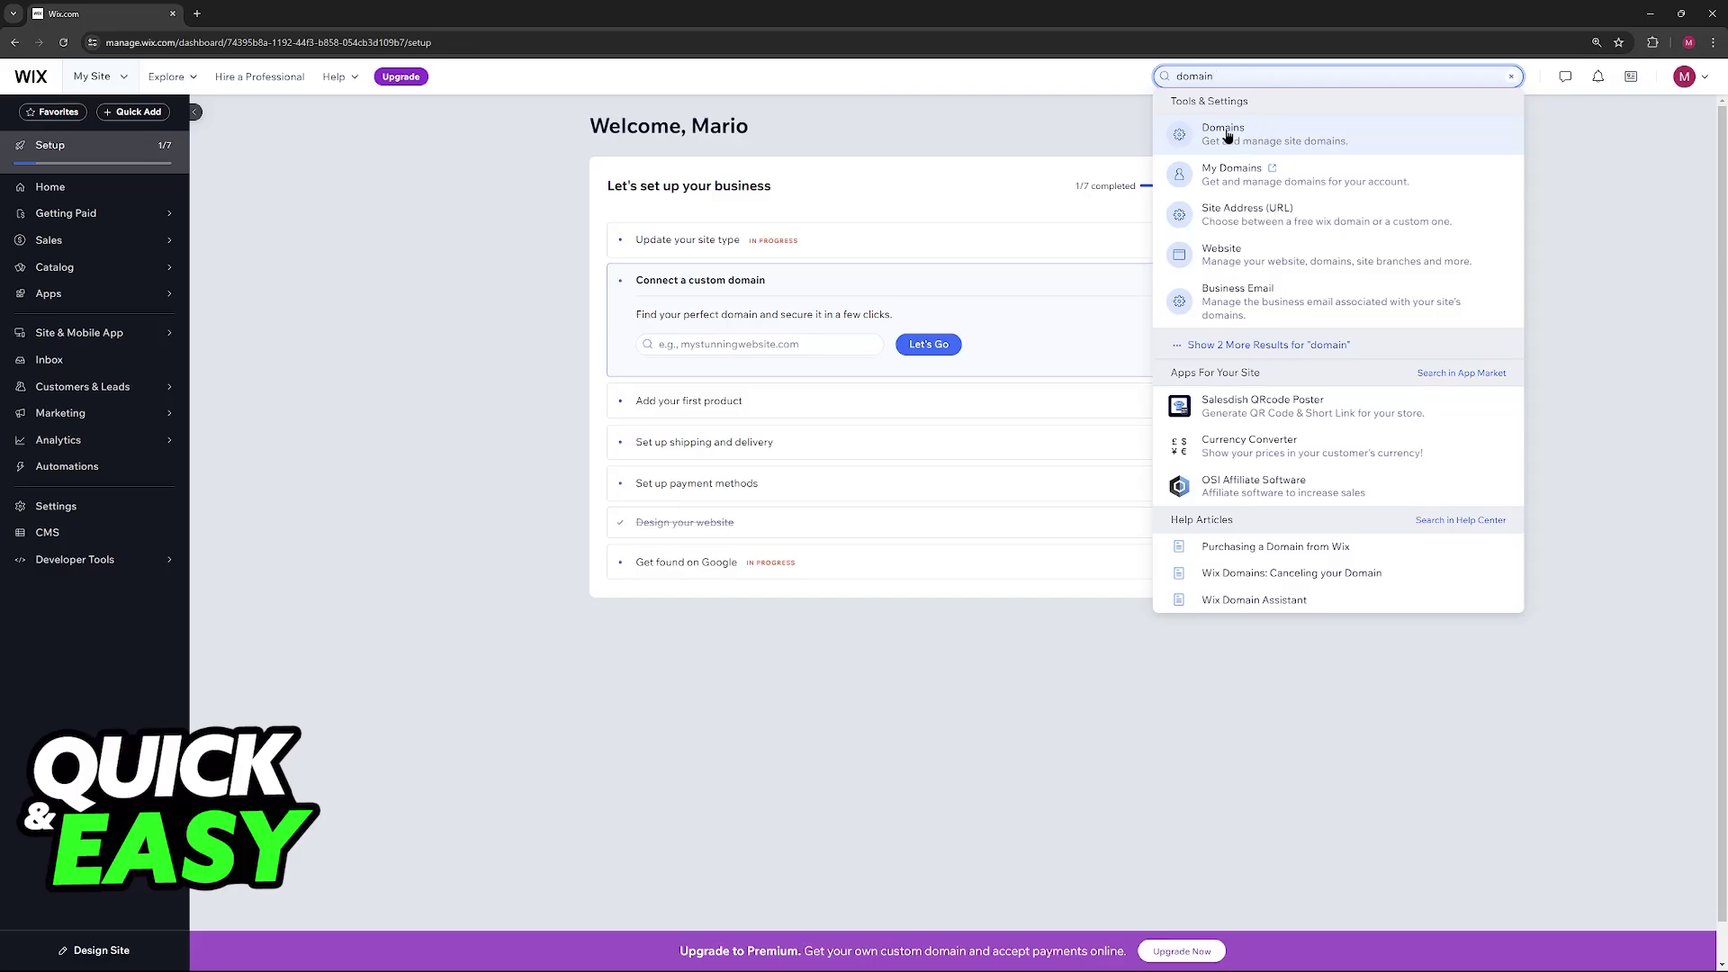
{"action": "left_click", "coordinate": [1256, 136]}
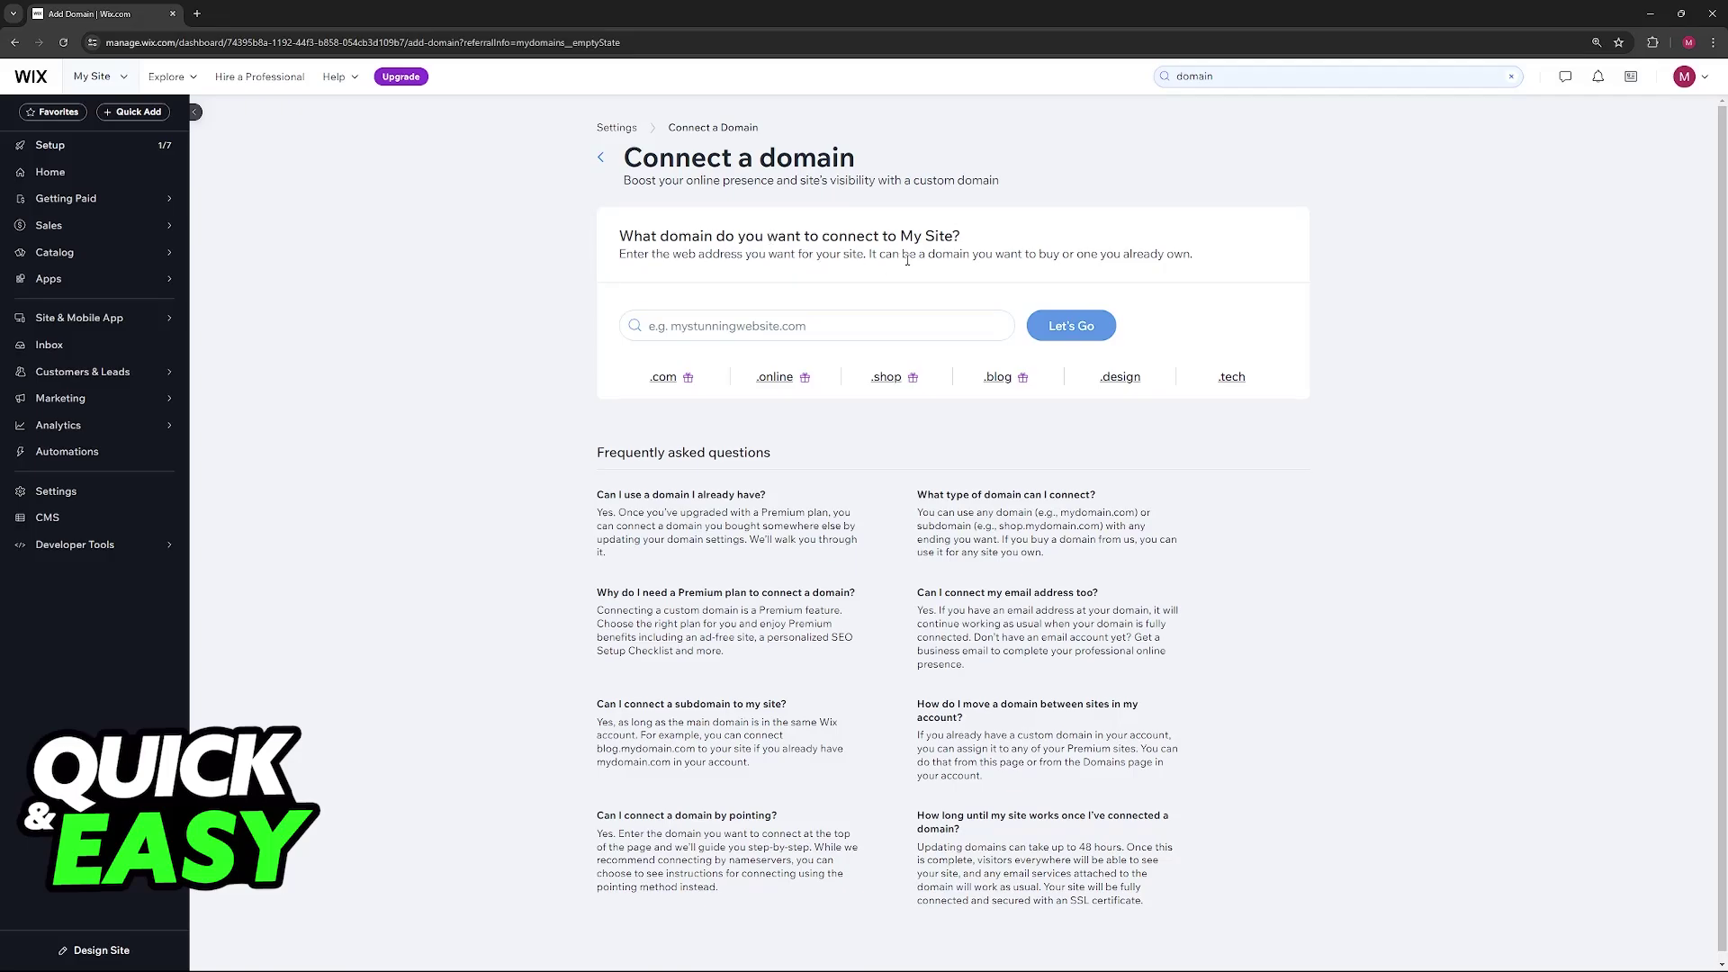
Start entering domain.com in the Connect a domain field
{"action": "left_click", "coordinate": [850, 325]}
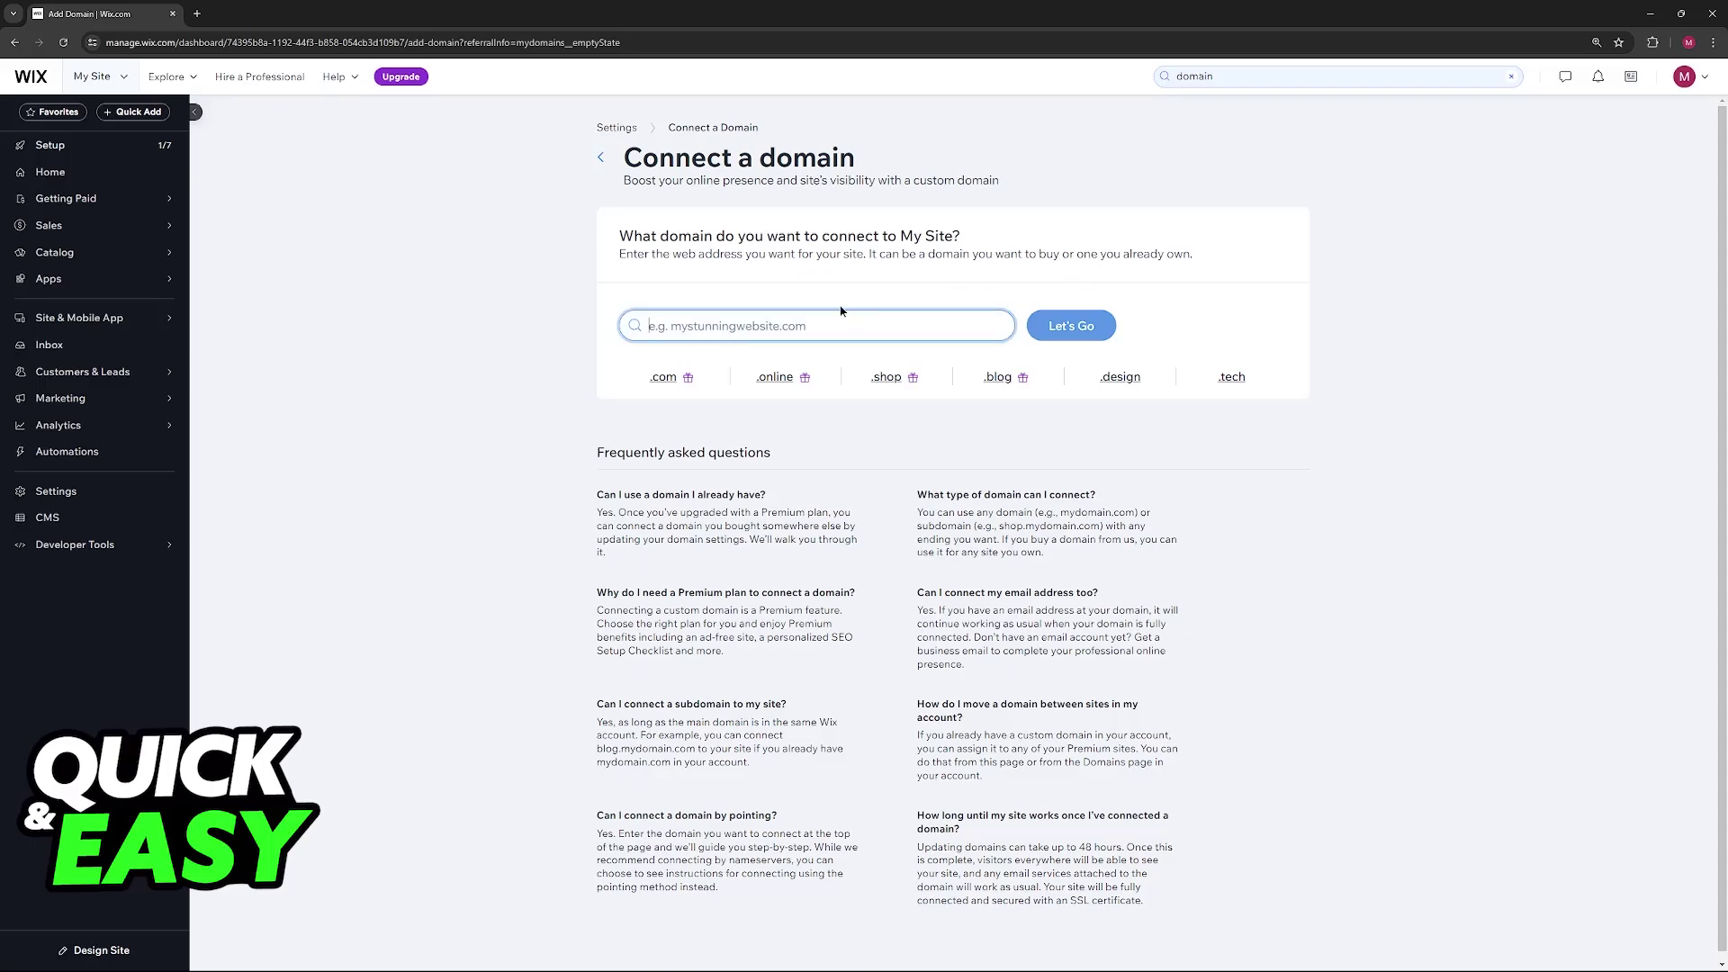
{"action": "type", "text": "domain."}
{"action": "type", "text": "co"}
{"action": "type", "text": "m"}
Look up domain.com, claim it as already owned, and dismiss the ownership warning
{"action": "left_click", "coordinate": [1071, 326]}
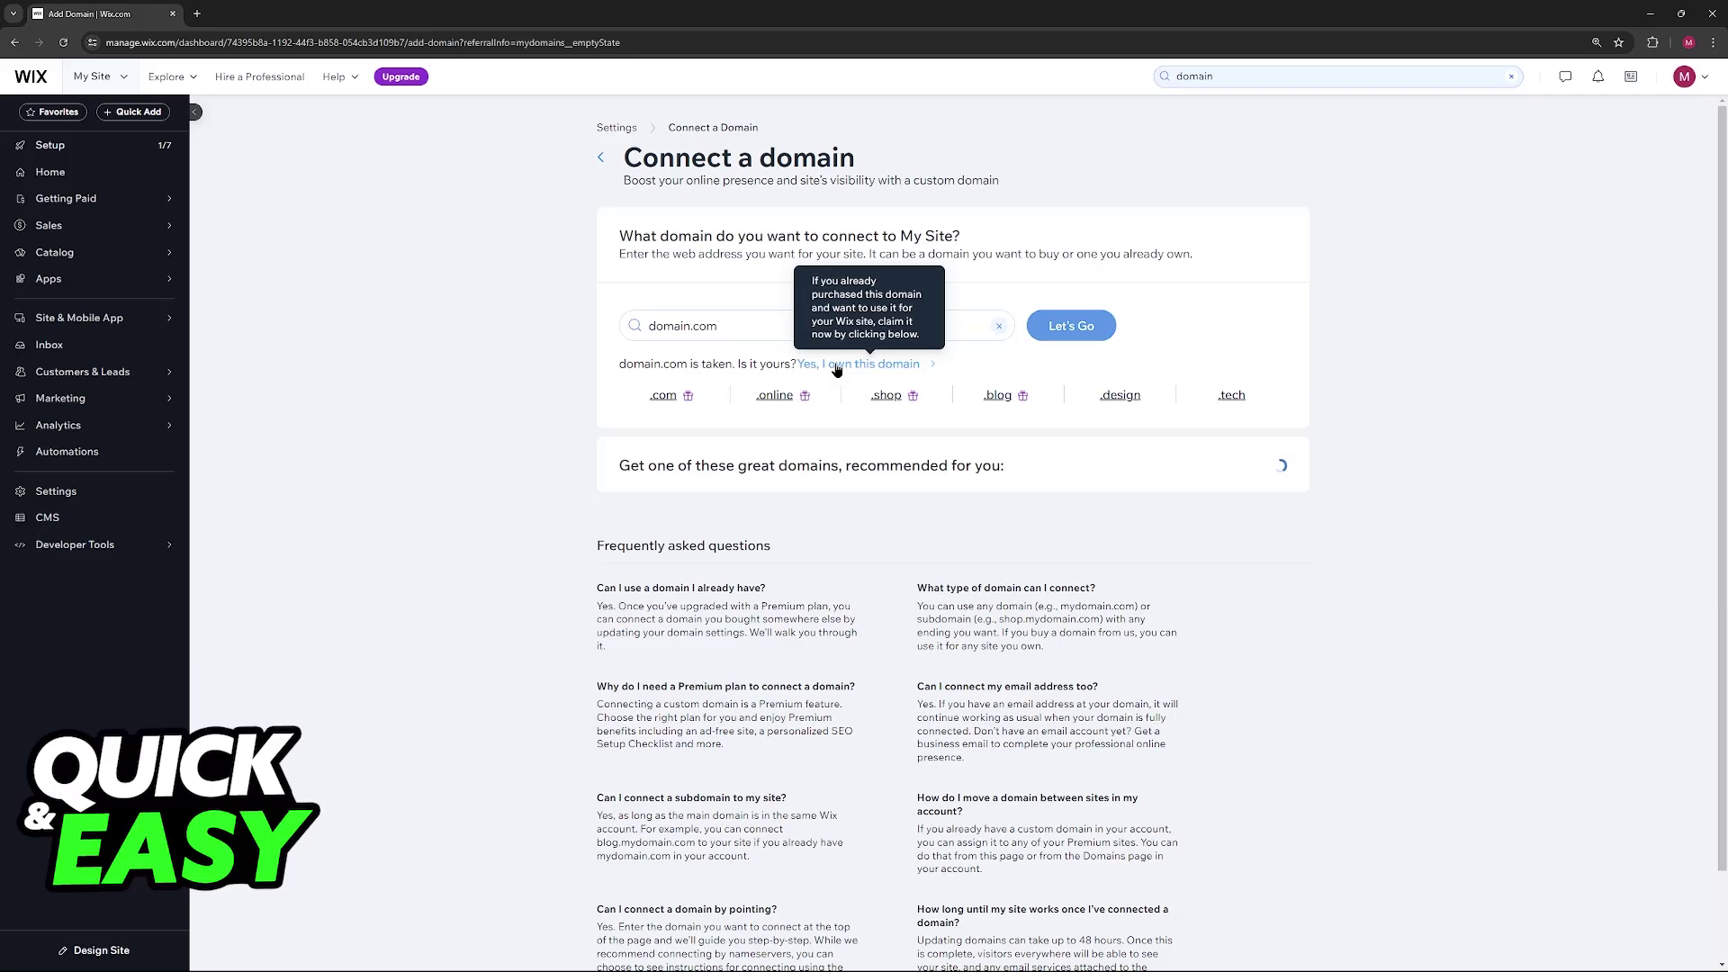
{"action": "left_click", "coordinate": [835, 365]}
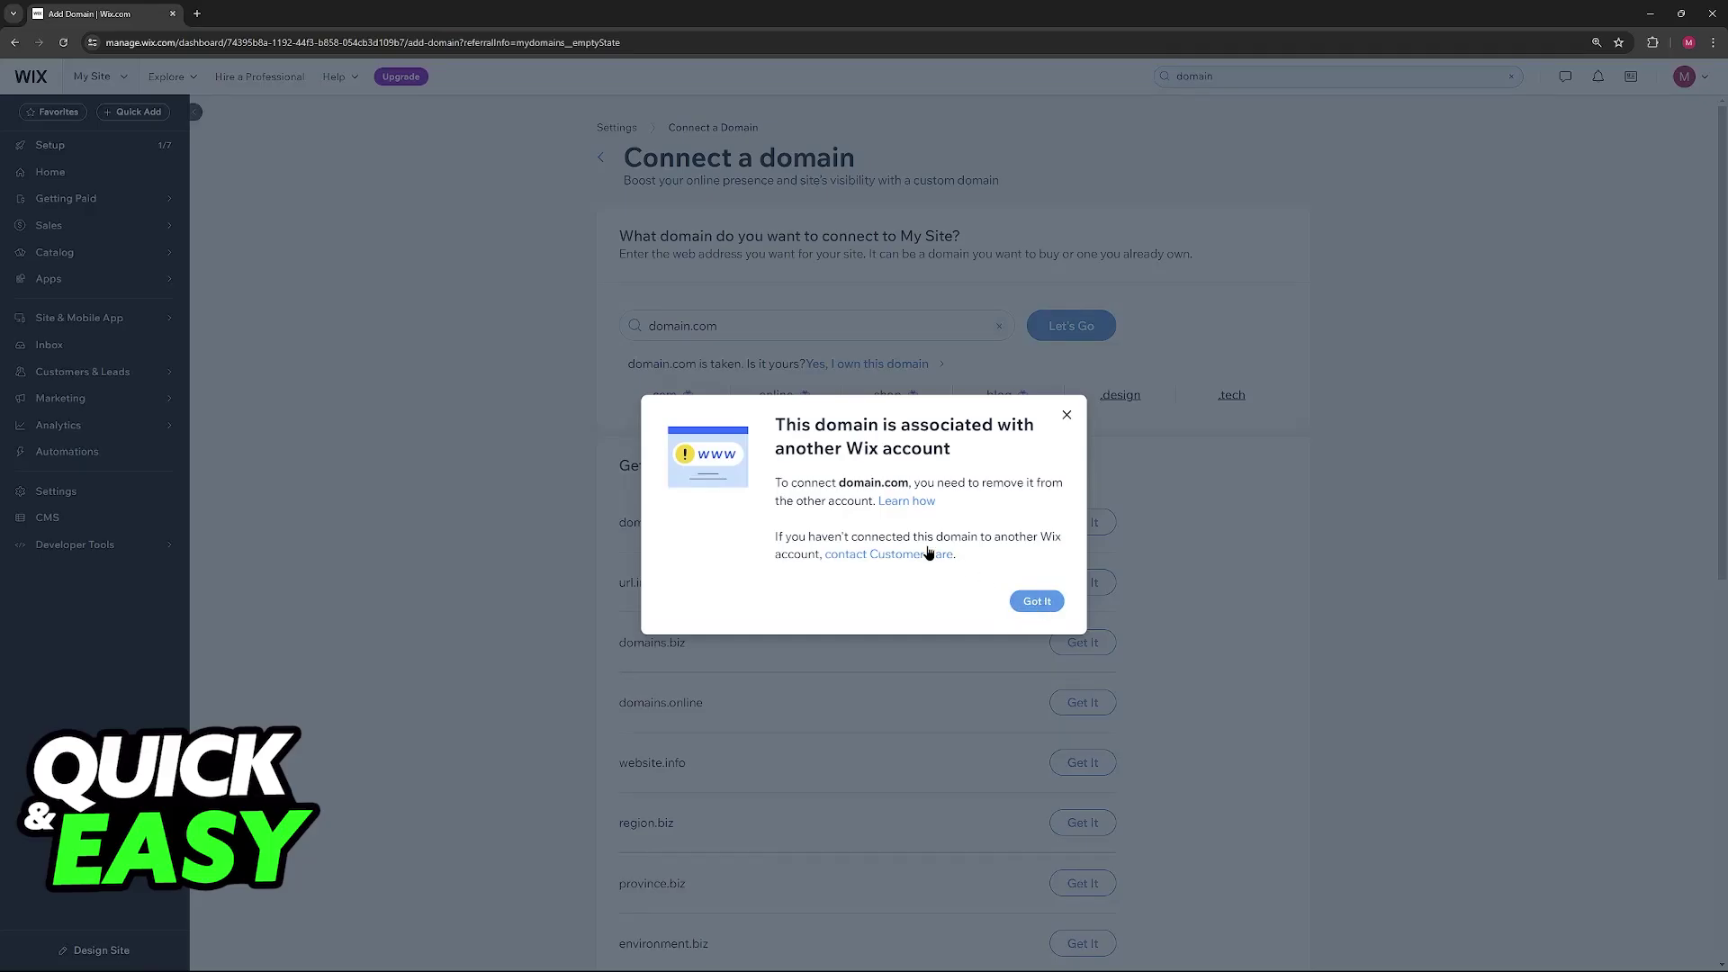
{"action": "left_click", "coordinate": [1035, 603]}
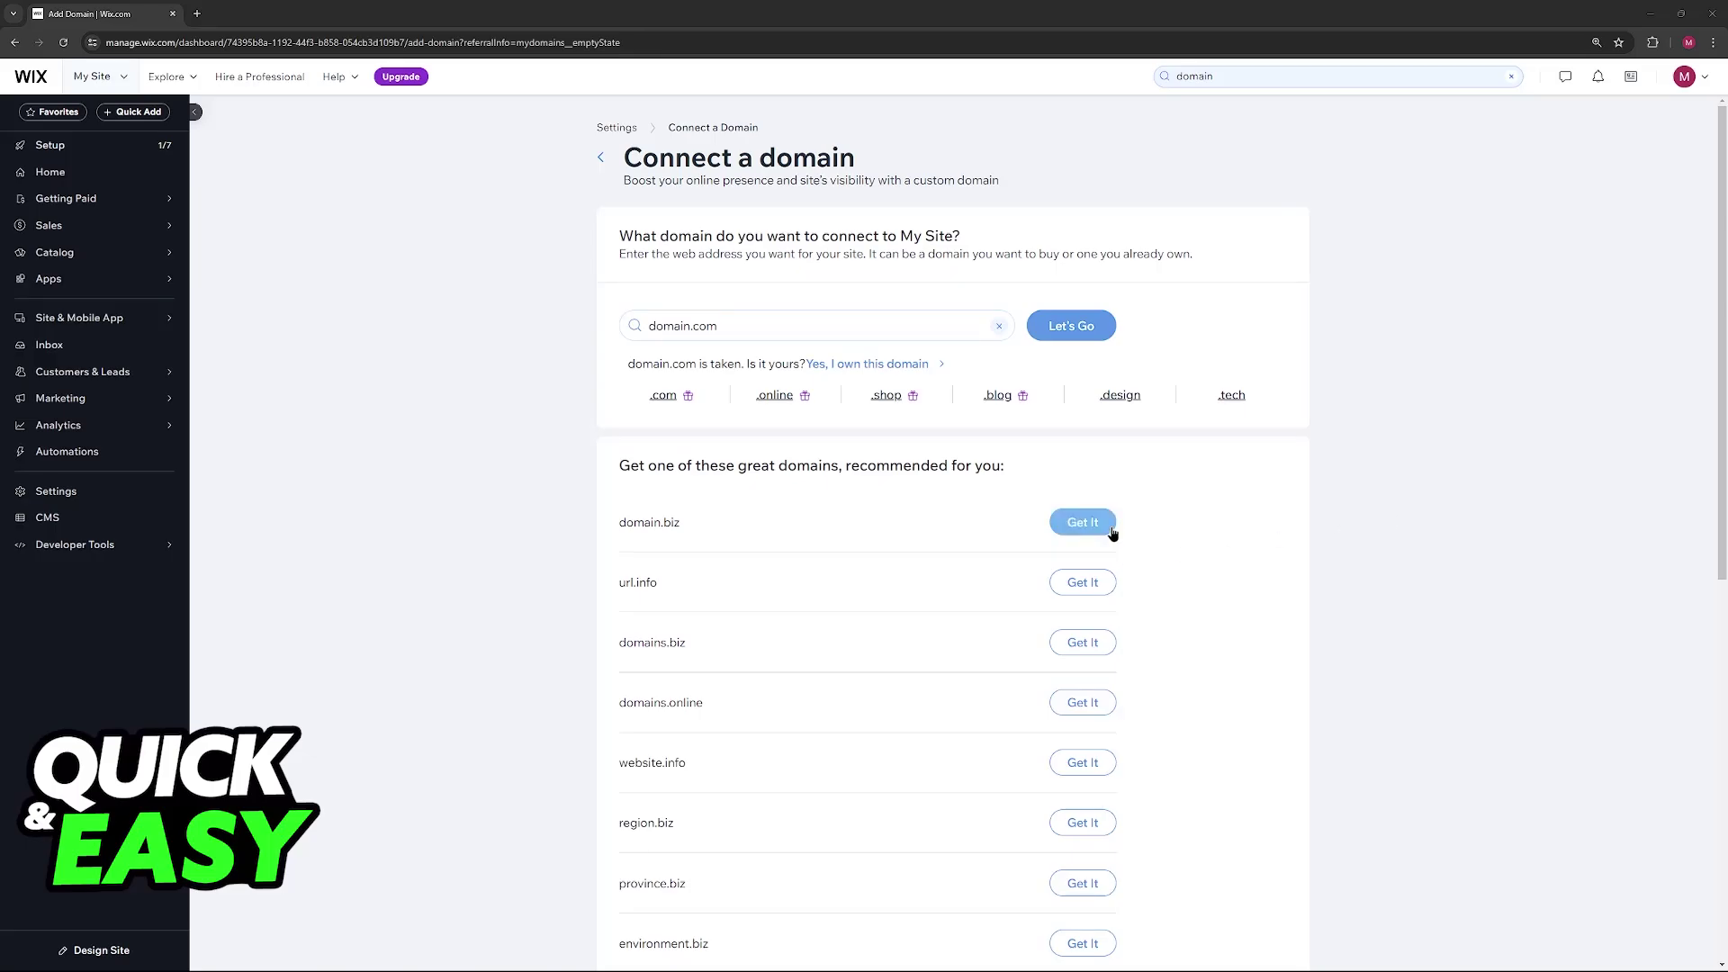
{"action": "left_click", "coordinate": [1083, 523]}
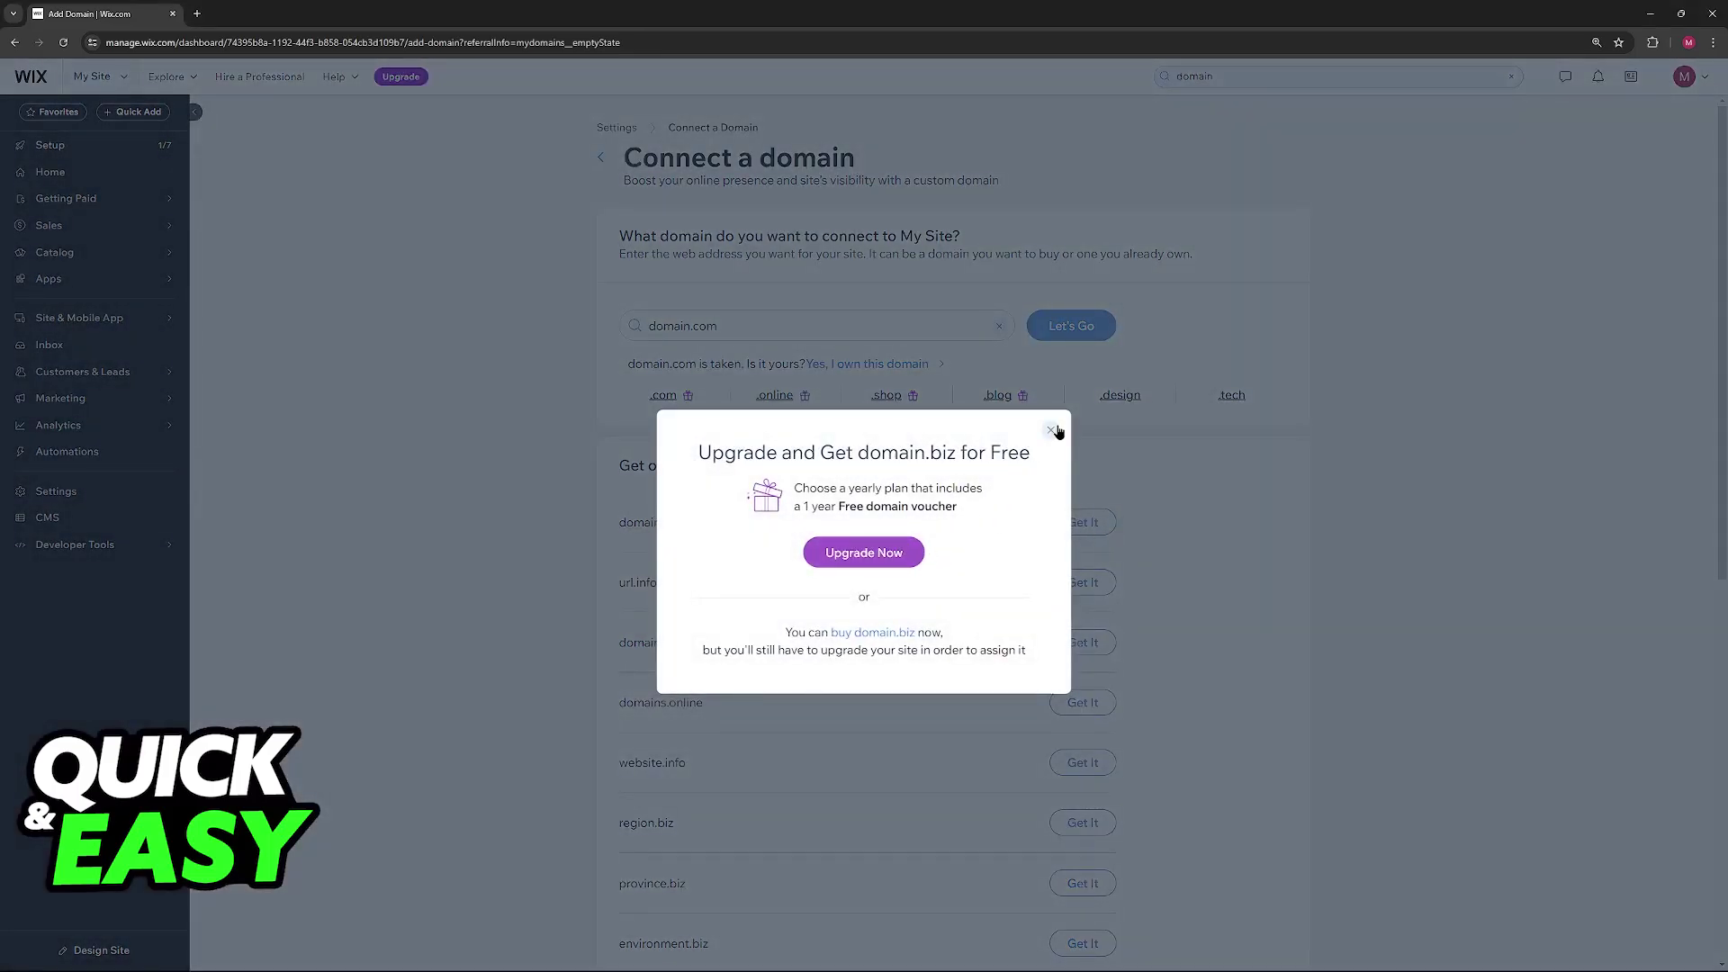
{"action": "left_click", "coordinate": [1051, 430]}
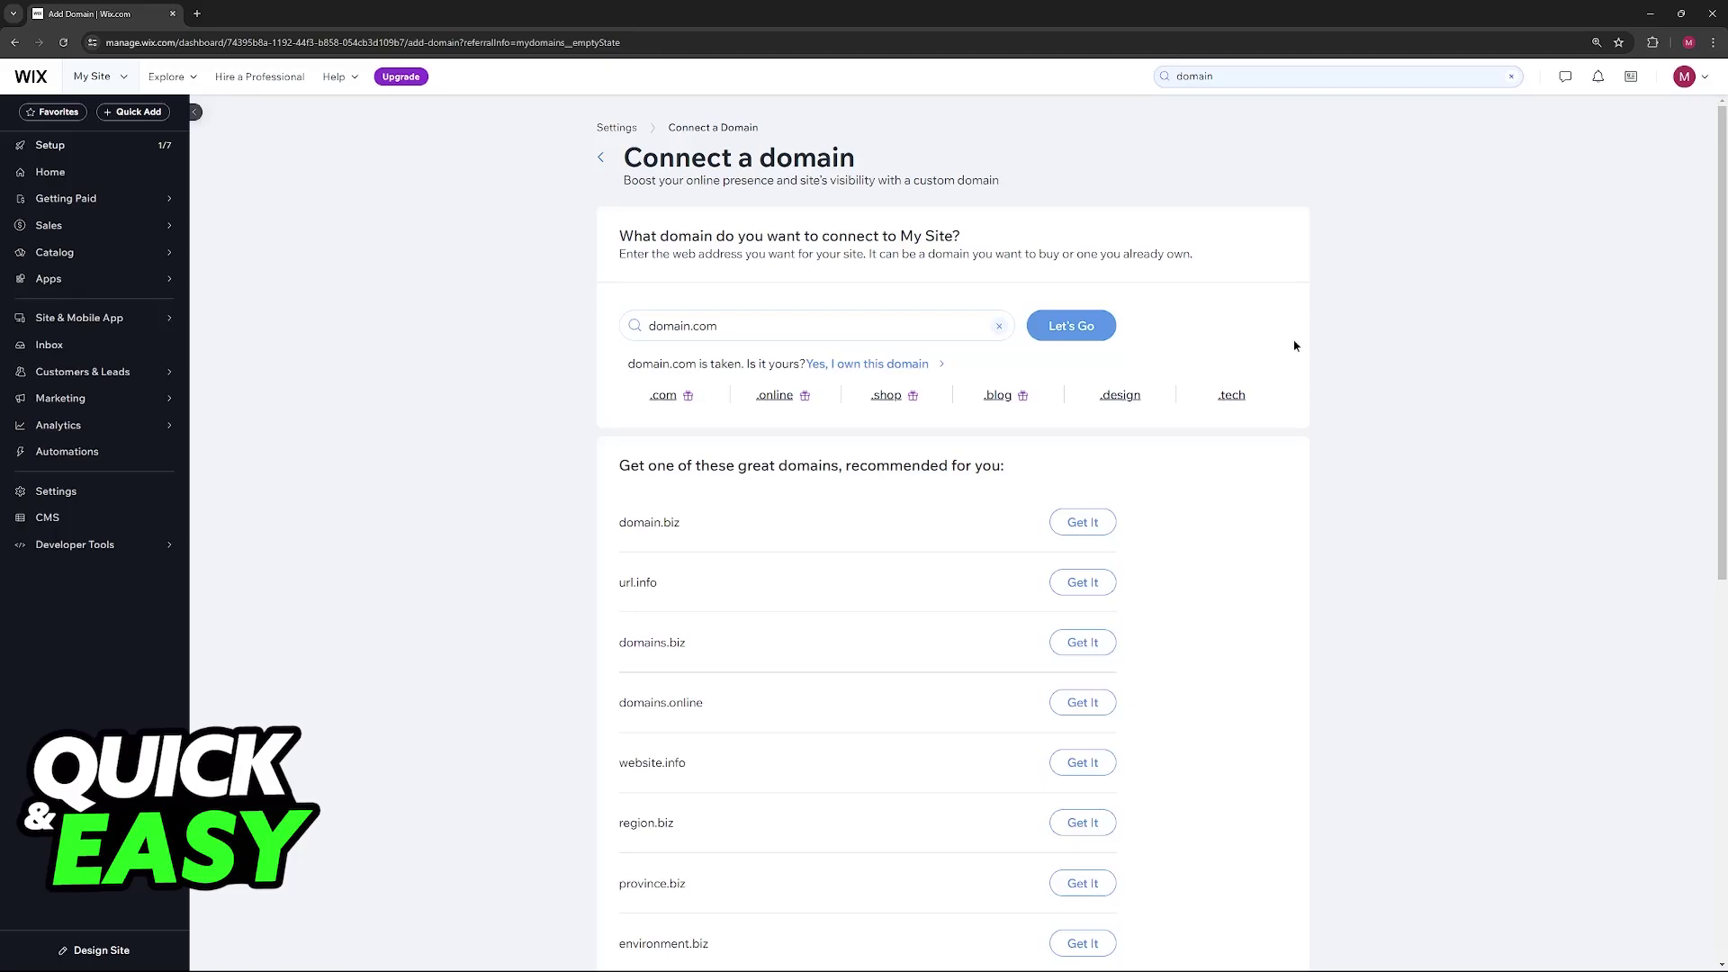
{"action": "left_click_drag", "start_coordinate": [885, 158], "coordinate": [628, 152]}
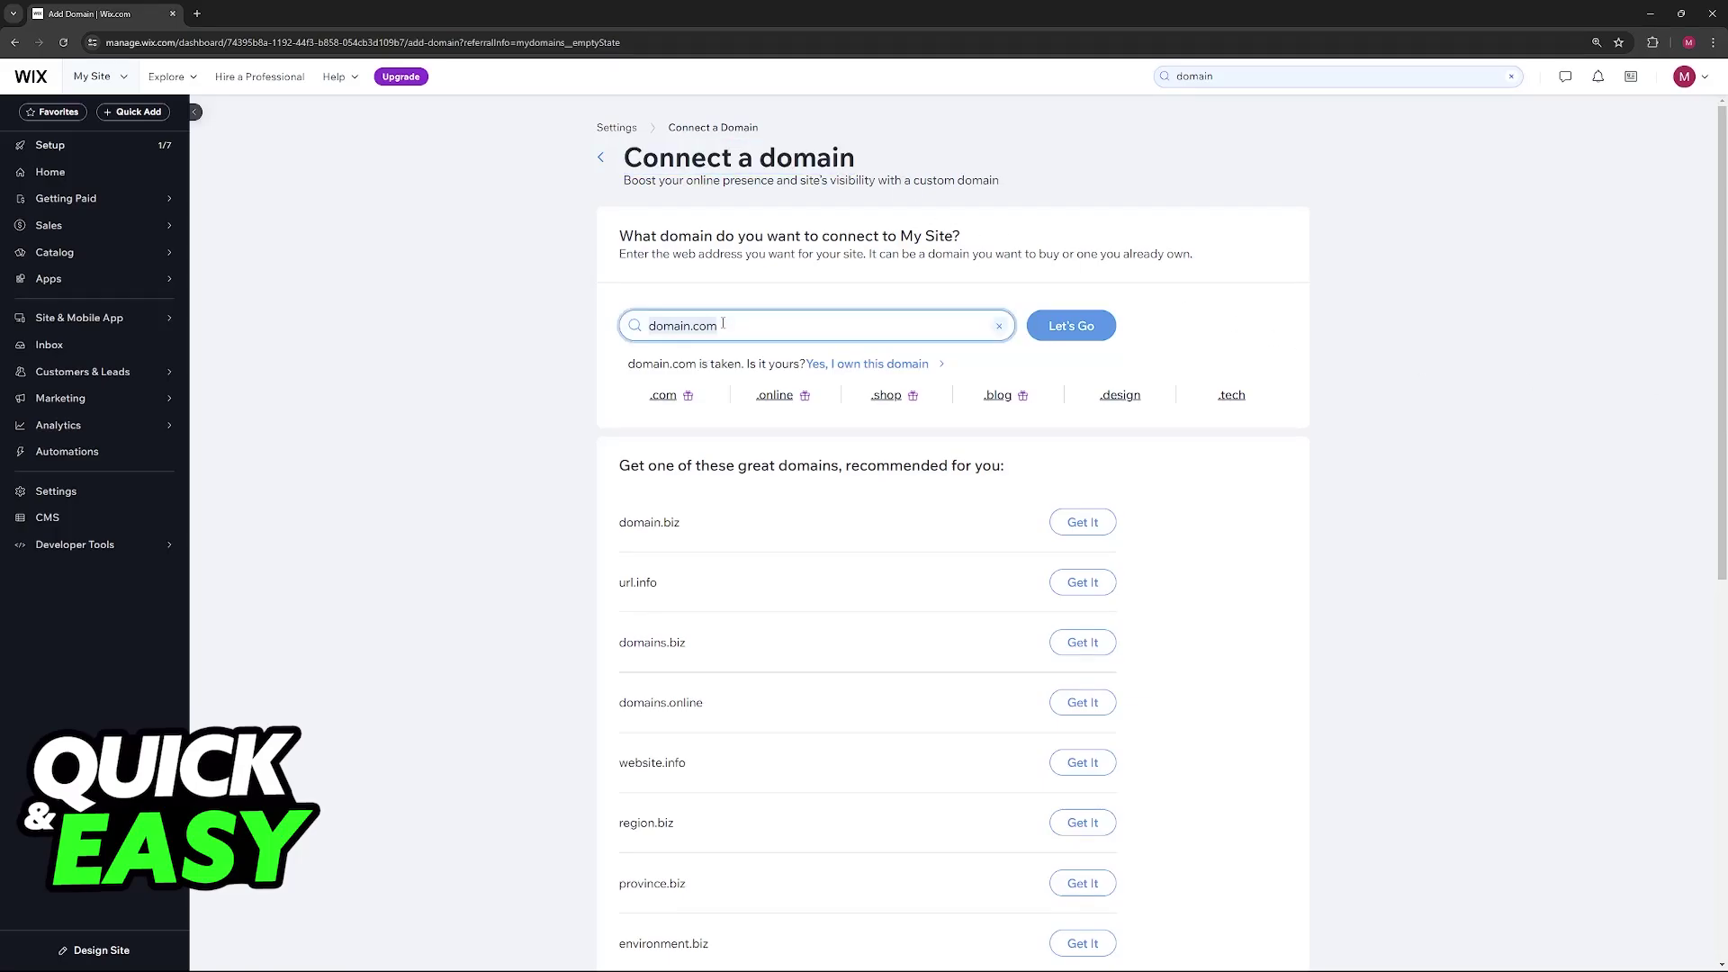
{"action": "left_click", "coordinate": [636, 325]}
{"action": "left_click", "coordinate": [827, 319]}
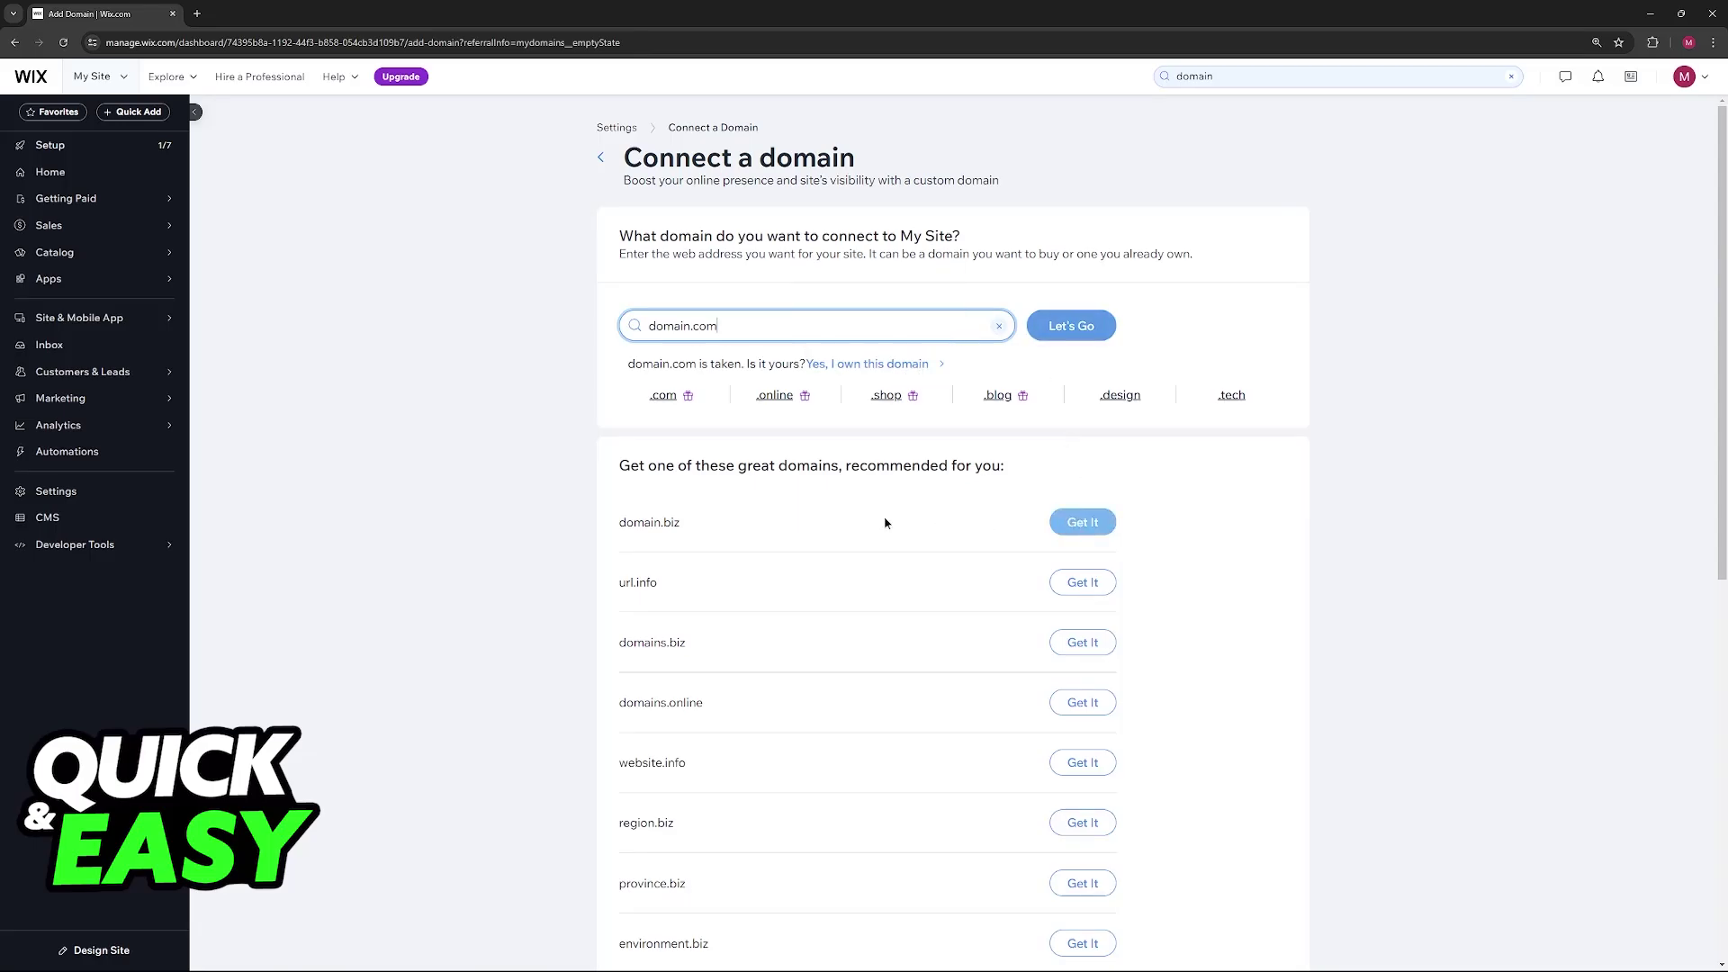
{"action": "left_click", "coordinate": [1076, 521]}
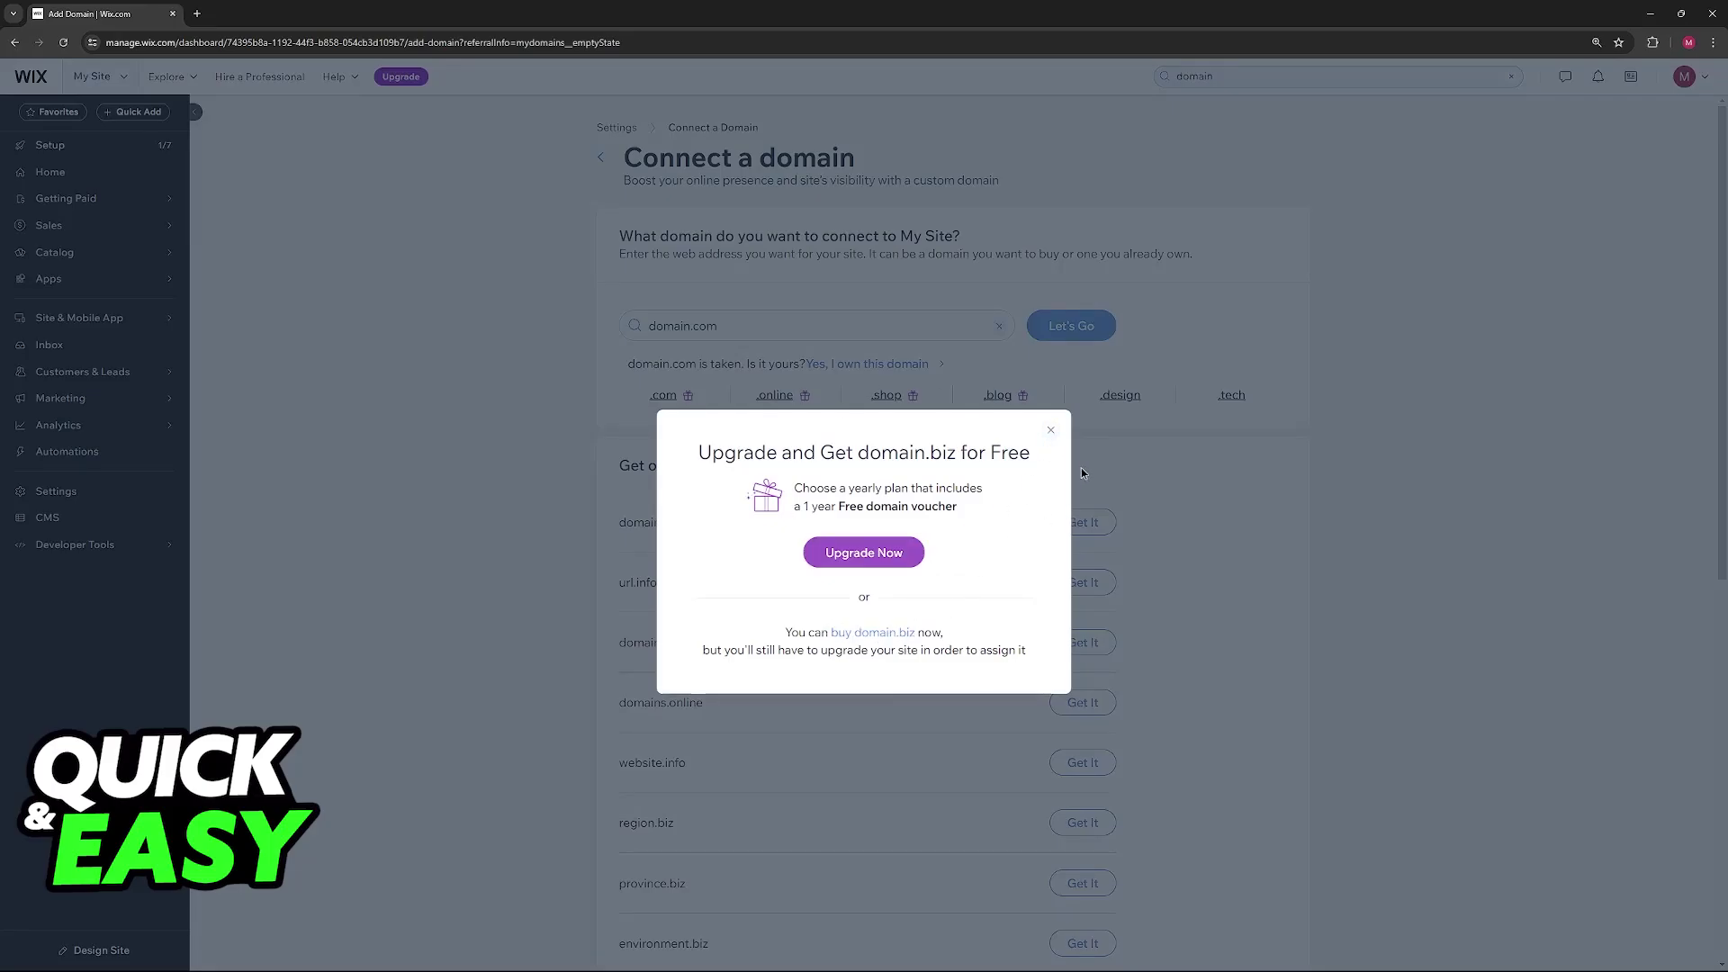
{"action": "left_click", "coordinate": [1053, 431]}
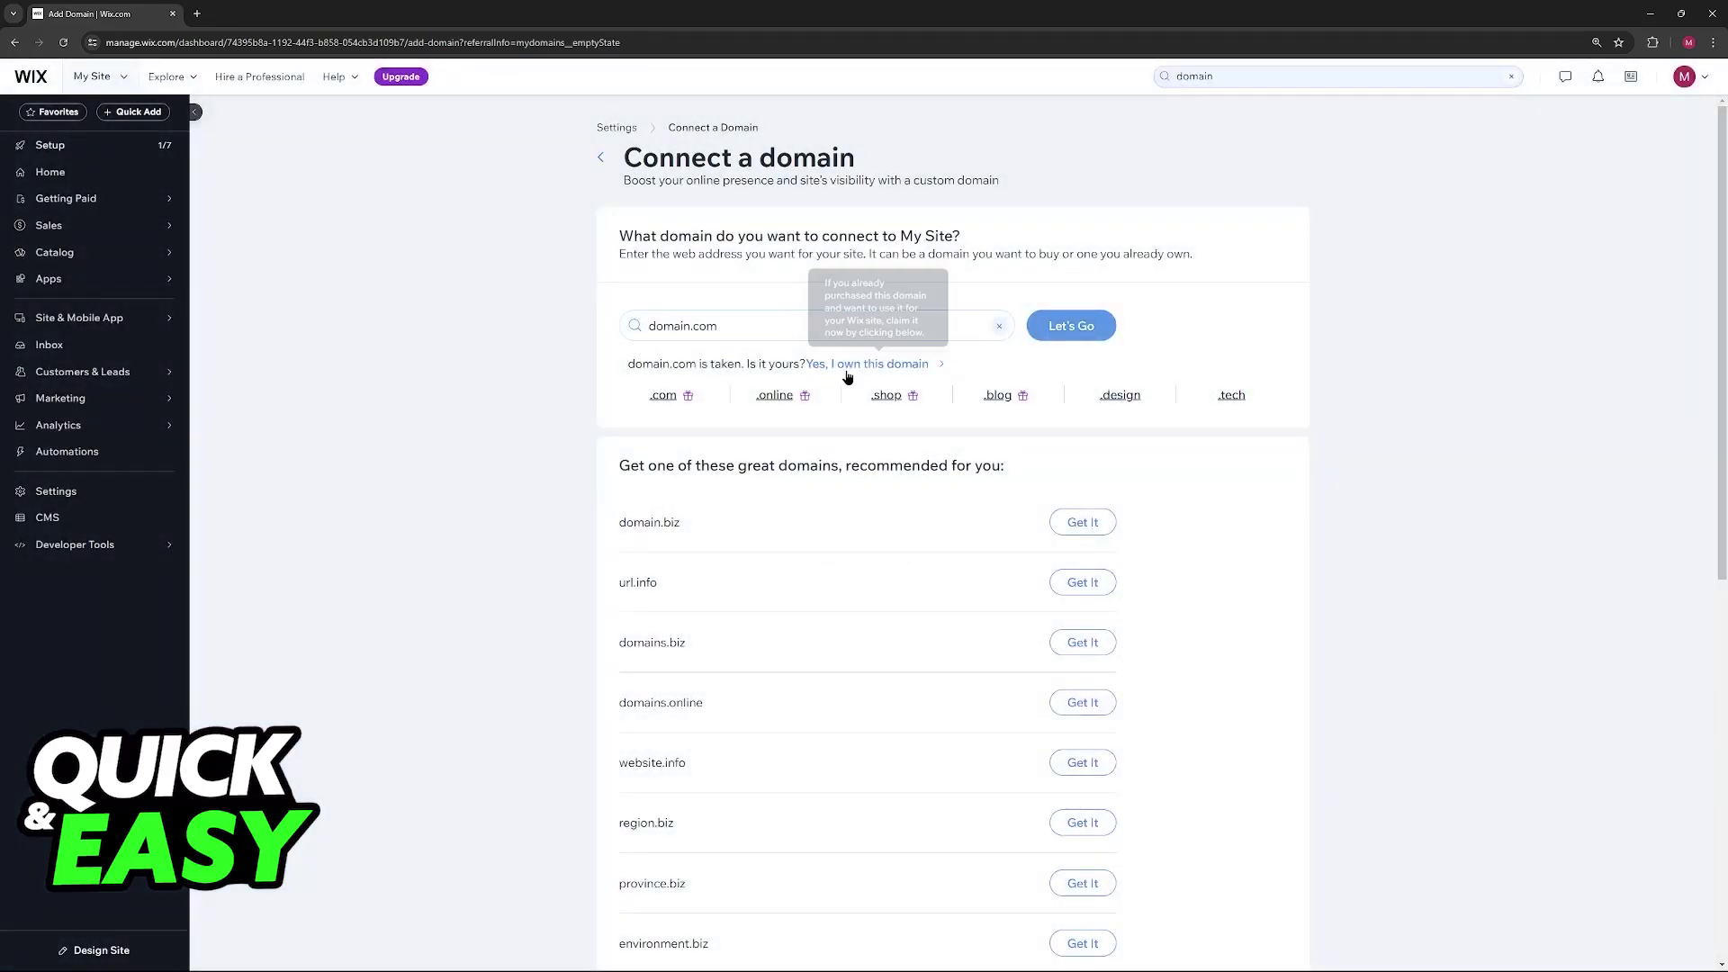
{"action": "mouse_move", "coordinate": [818, 364]}
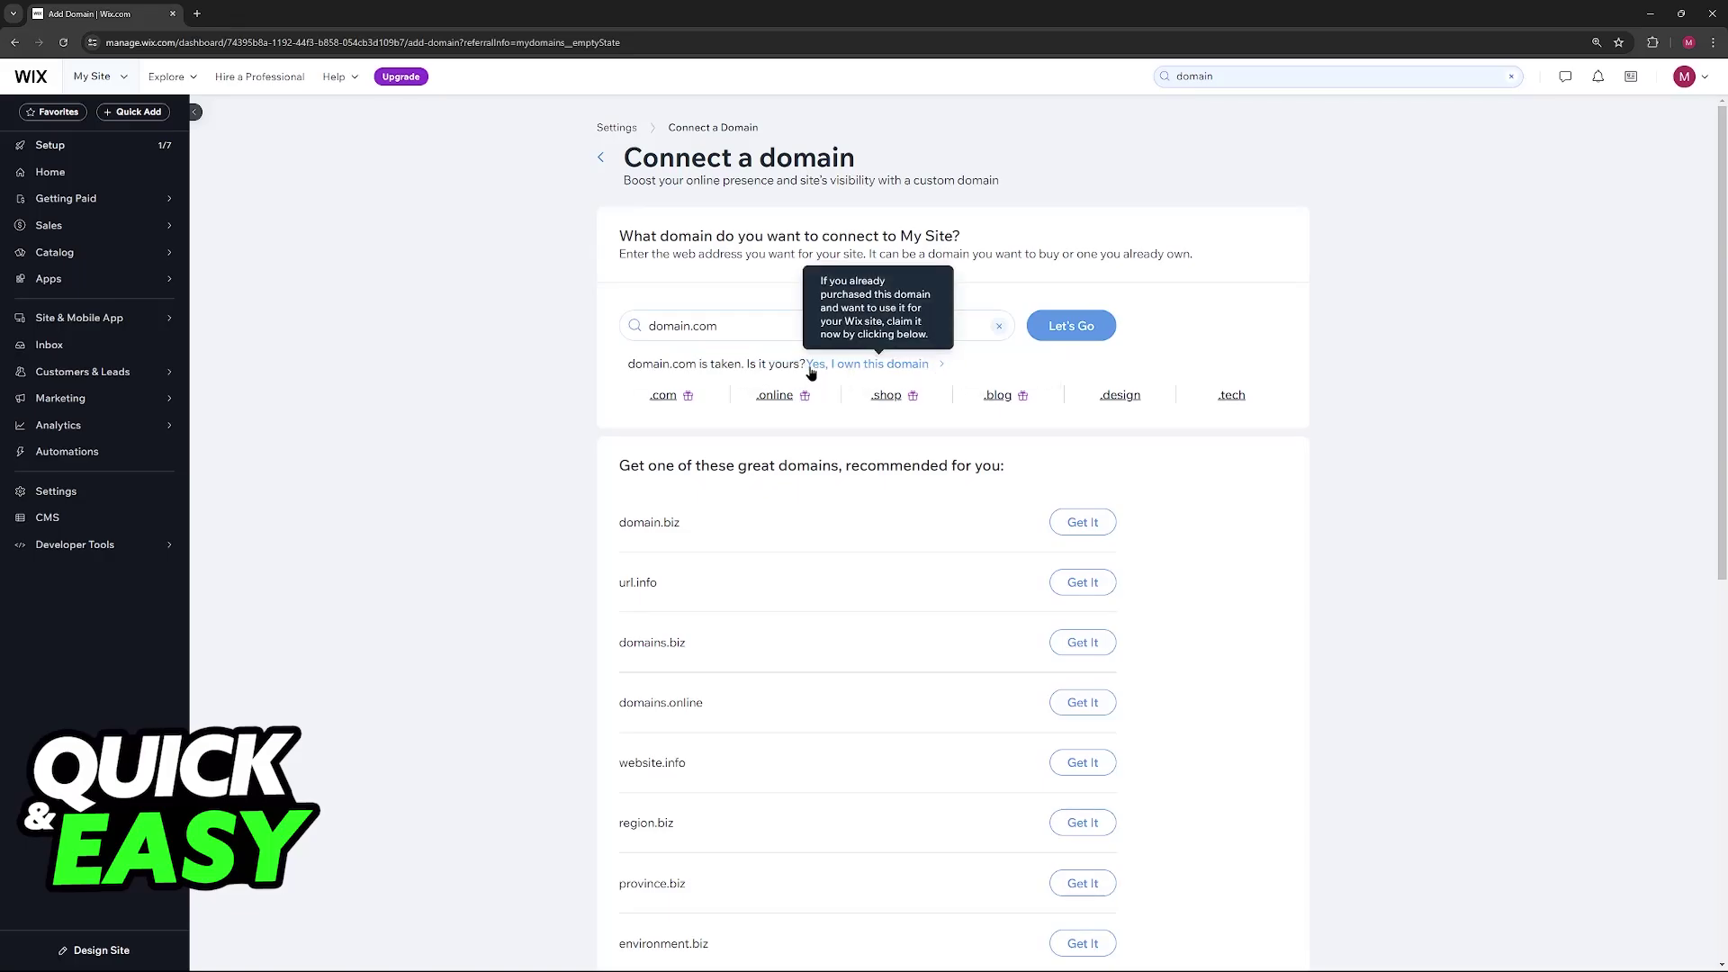
Claim domain.com through the 'Yes, I own this domain' link
{"action": "left_click", "coordinate": [840, 365]}
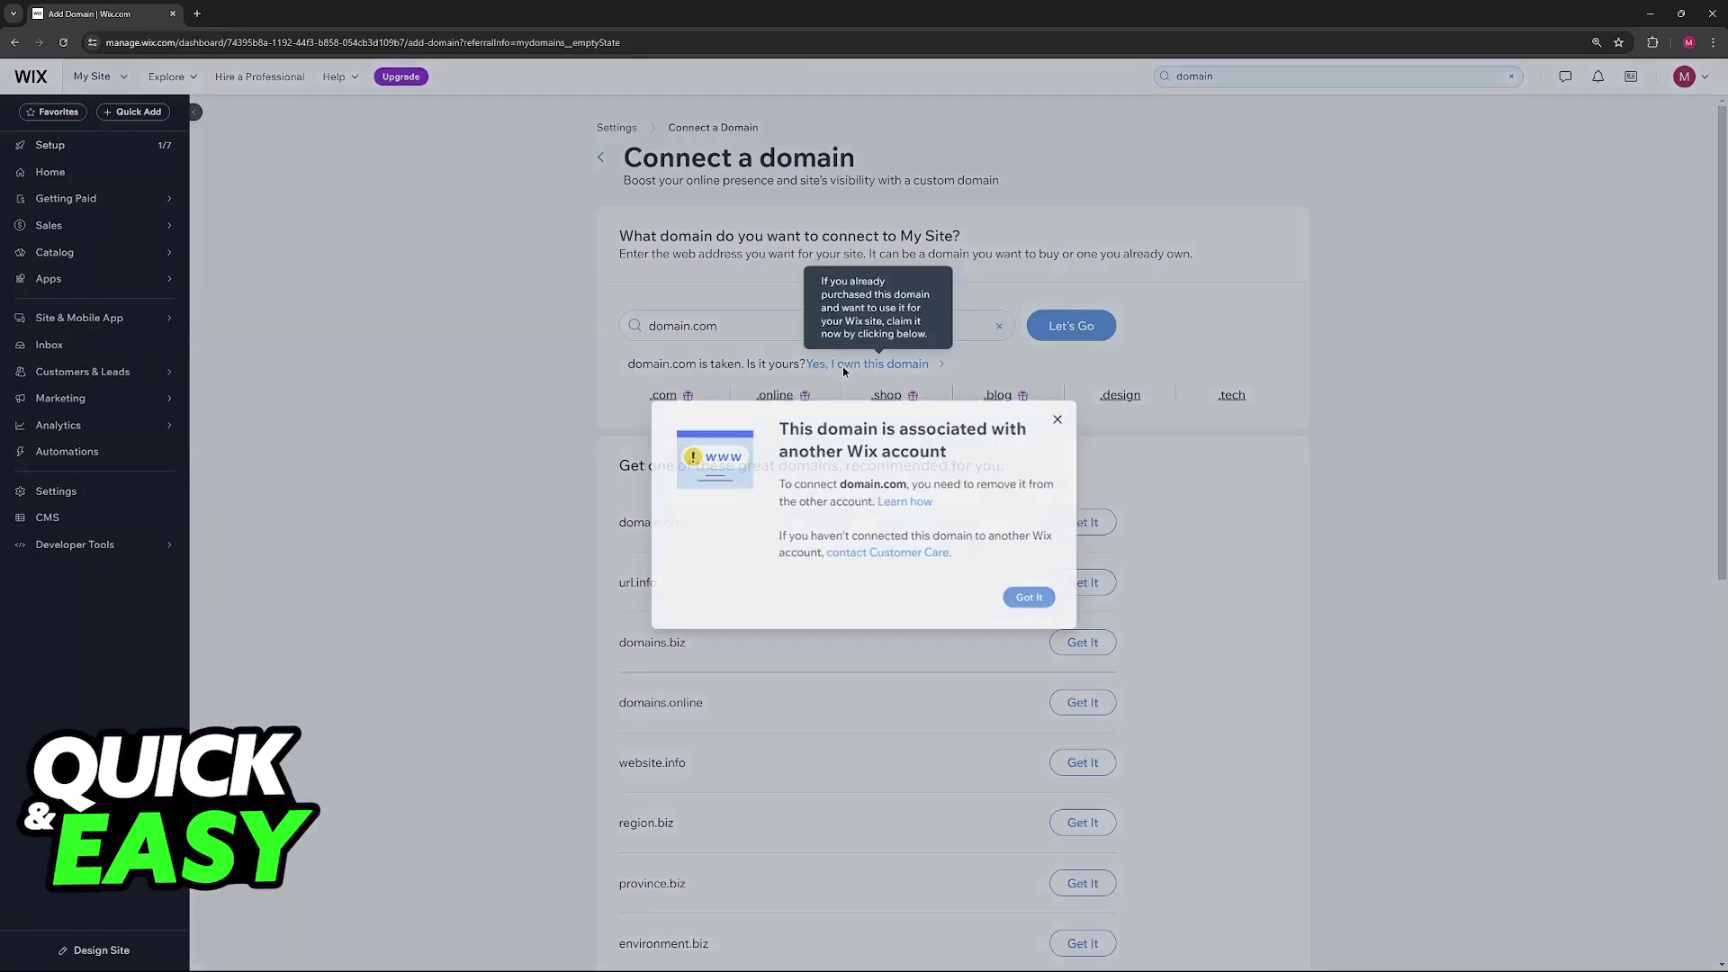